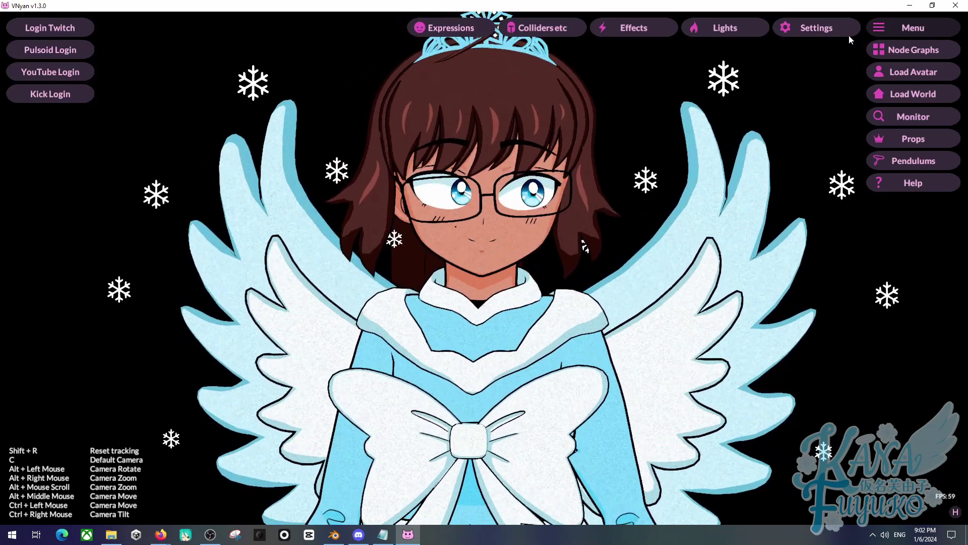
- Enable NDI output under source name VNyan in VNyan's Graphics settings
click(842, 28)
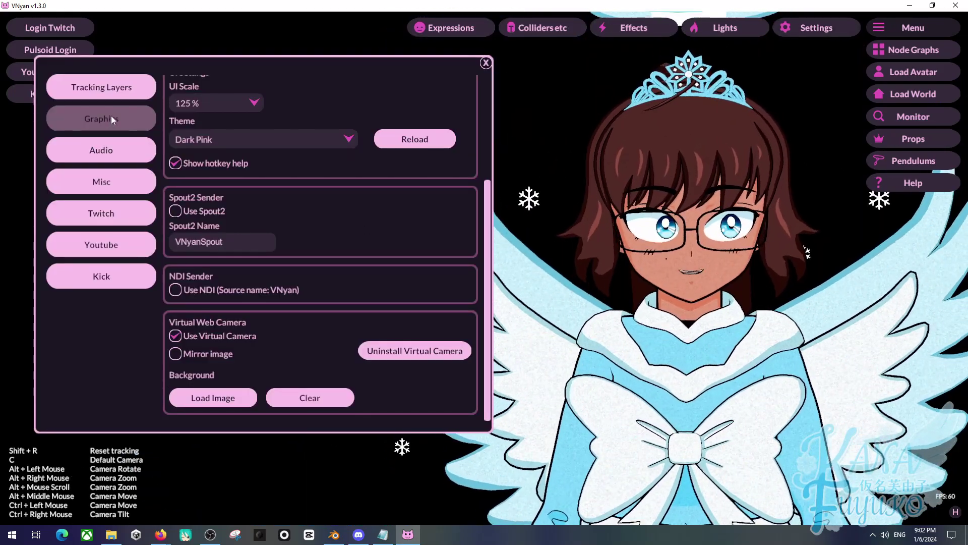
click(111, 117)
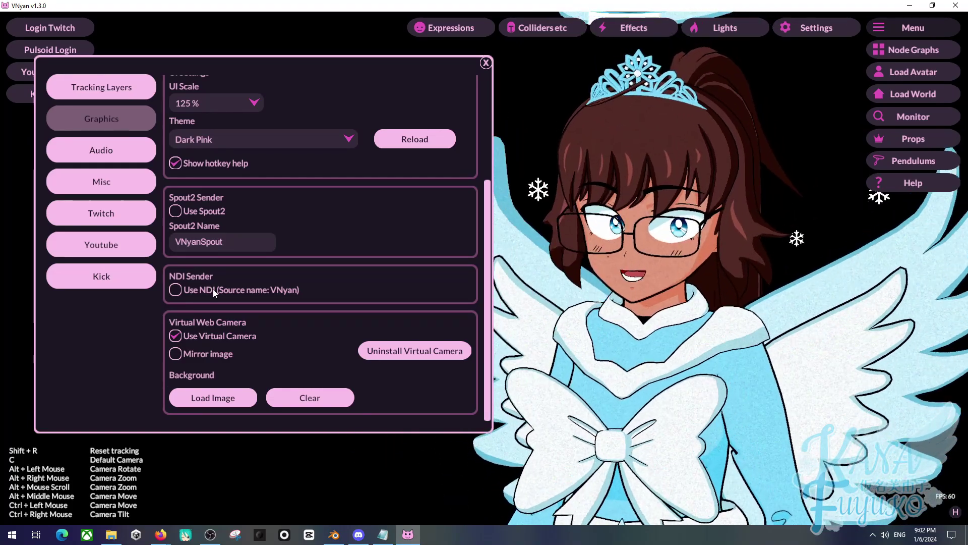
click(177, 291)
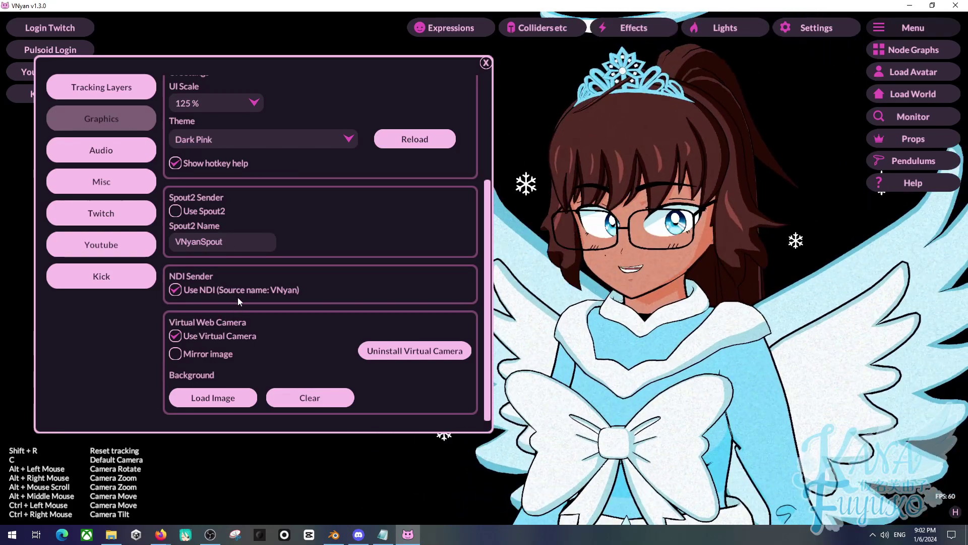
click(164, 534)
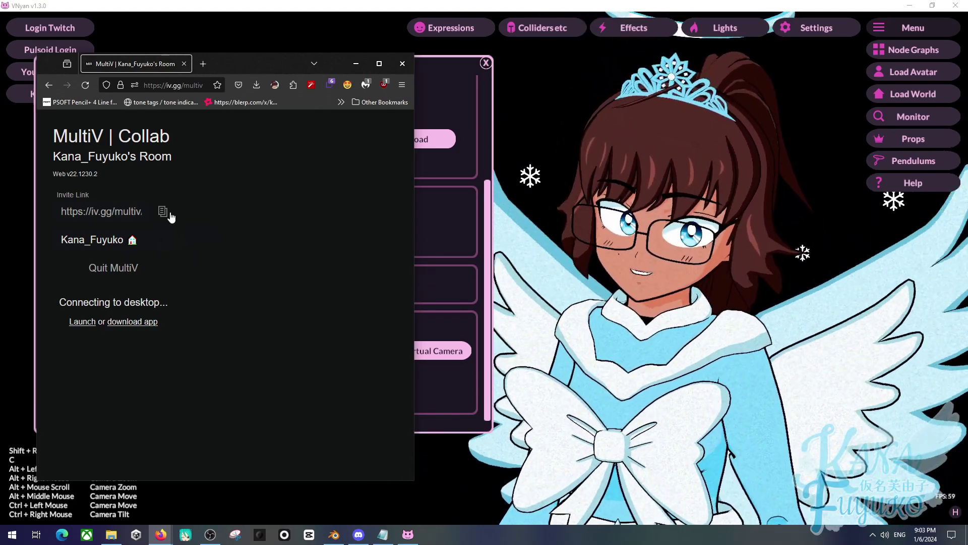
- Copy the room's invite link and leave the room for MultiV's Join page
click(170, 216)
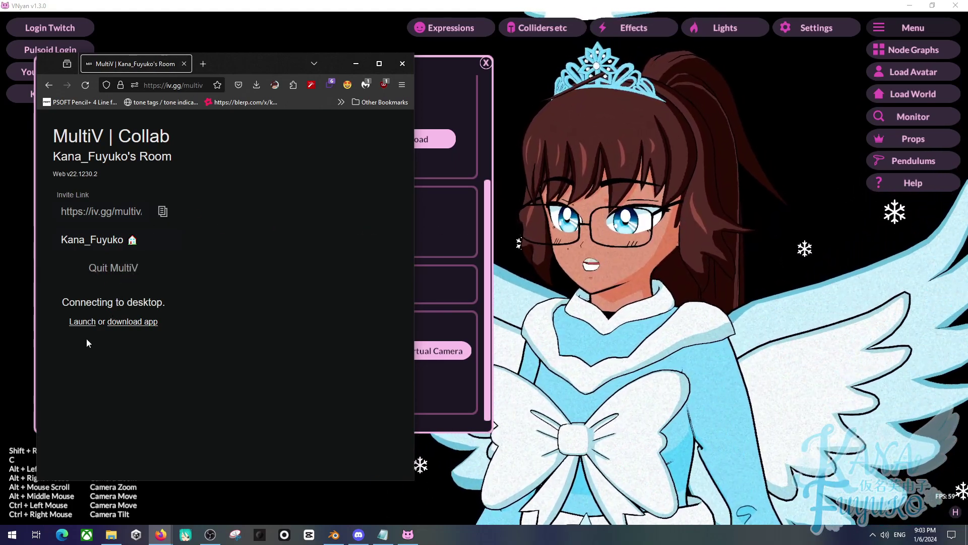
click(102, 270)
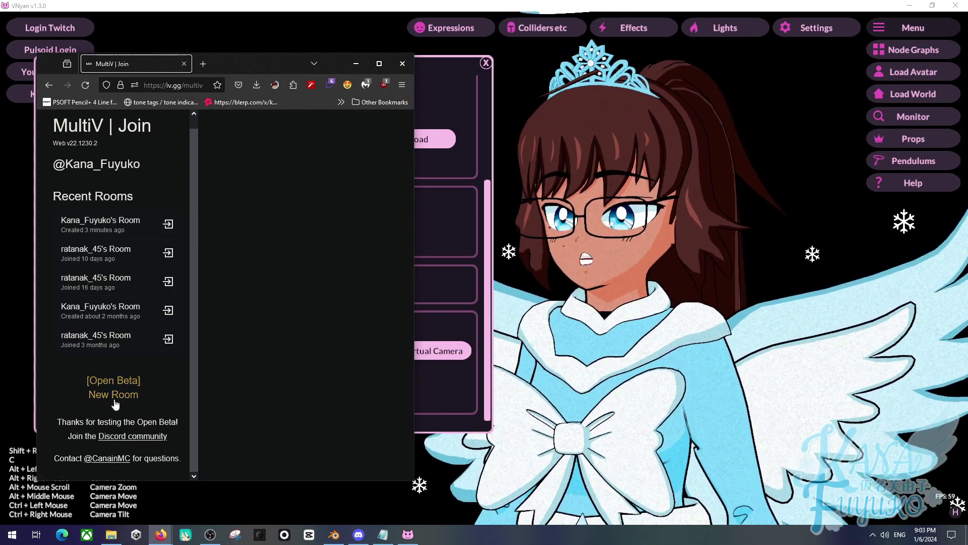
- Create an '[Open Beta] New Room' Collab room and launch the MultiV desktop app
click(121, 382)
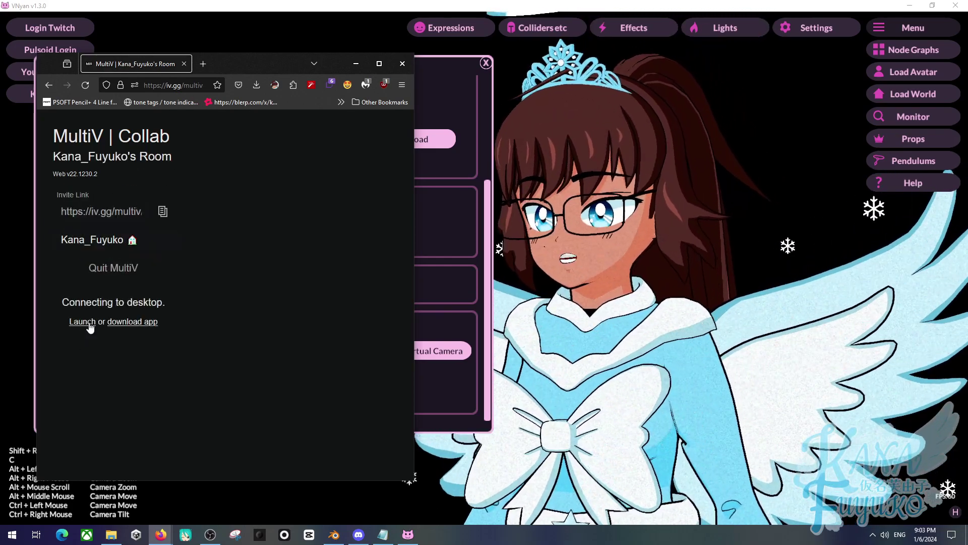
click(91, 323)
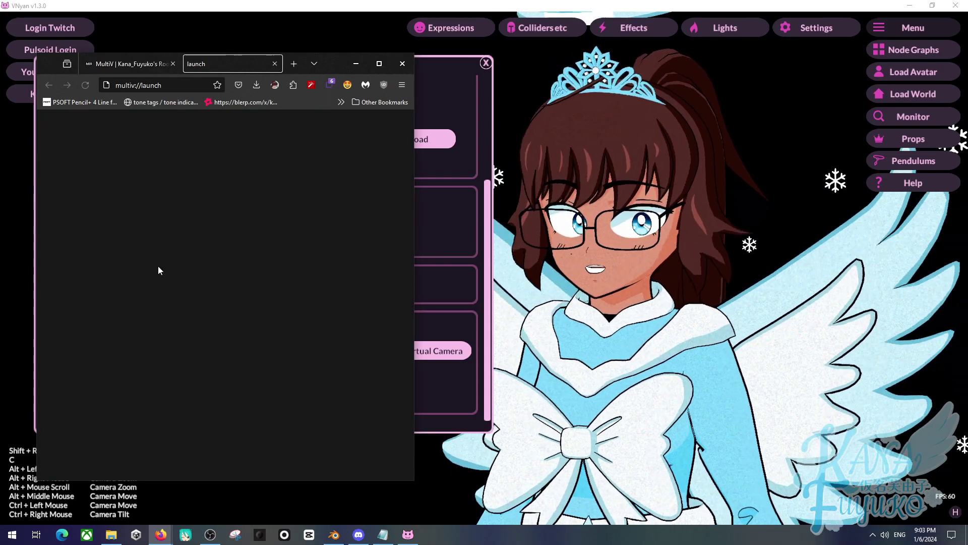
click(147, 64)
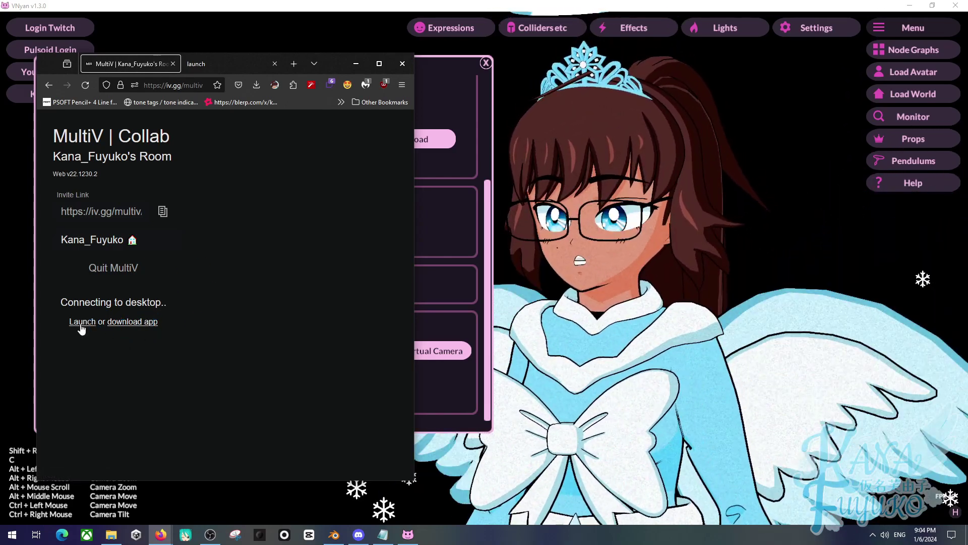
- Close the leftover launch and duplicate room tabs, relaunching the desktop app
click(81, 323)
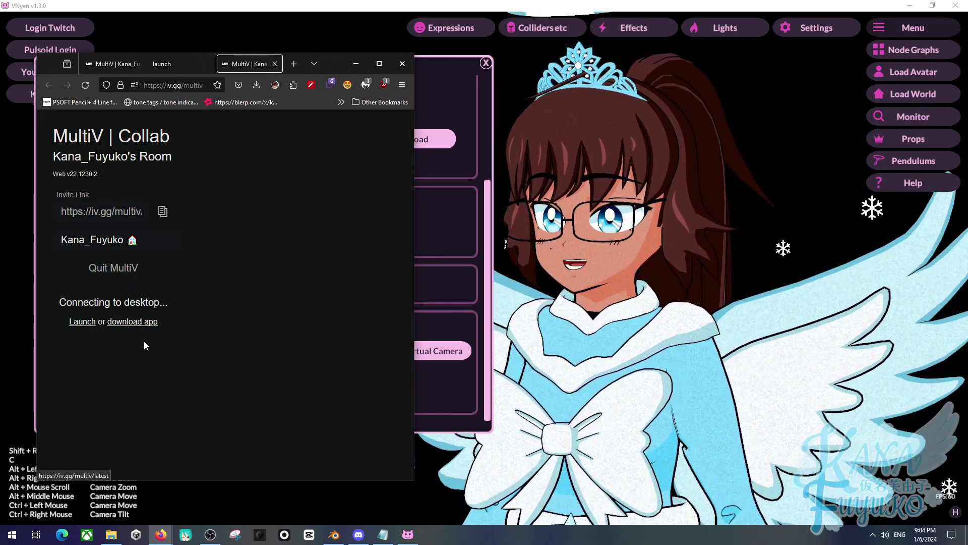
click(194, 65)
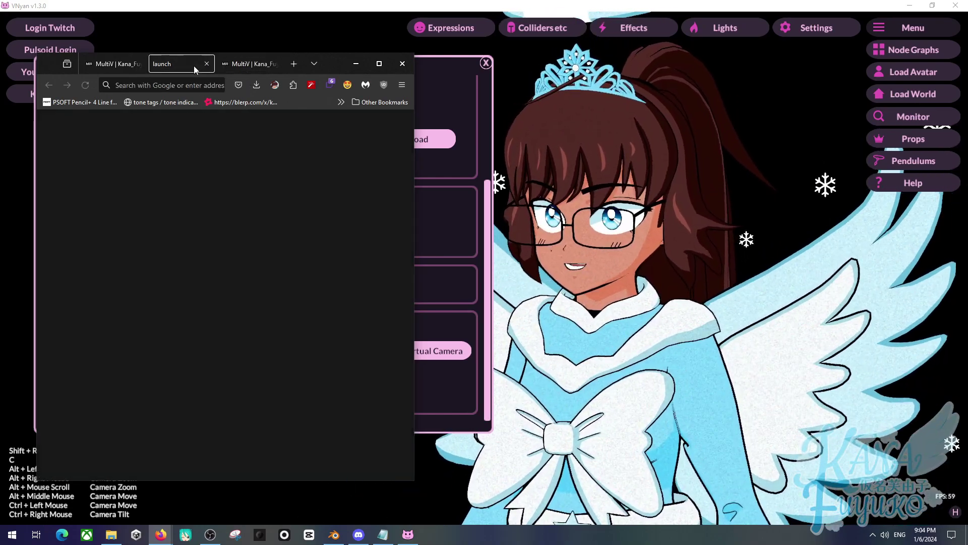
click(205, 64)
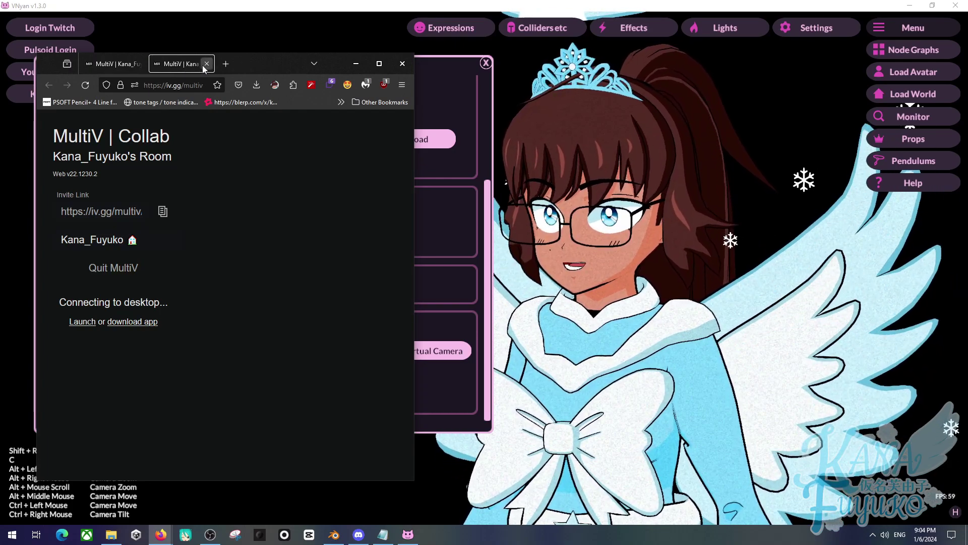
click(206, 64)
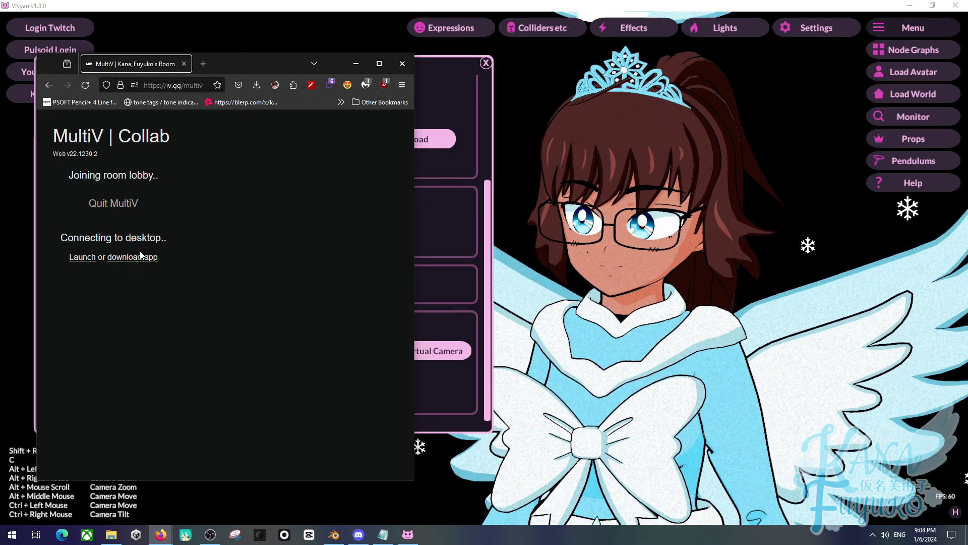
click(82, 258)
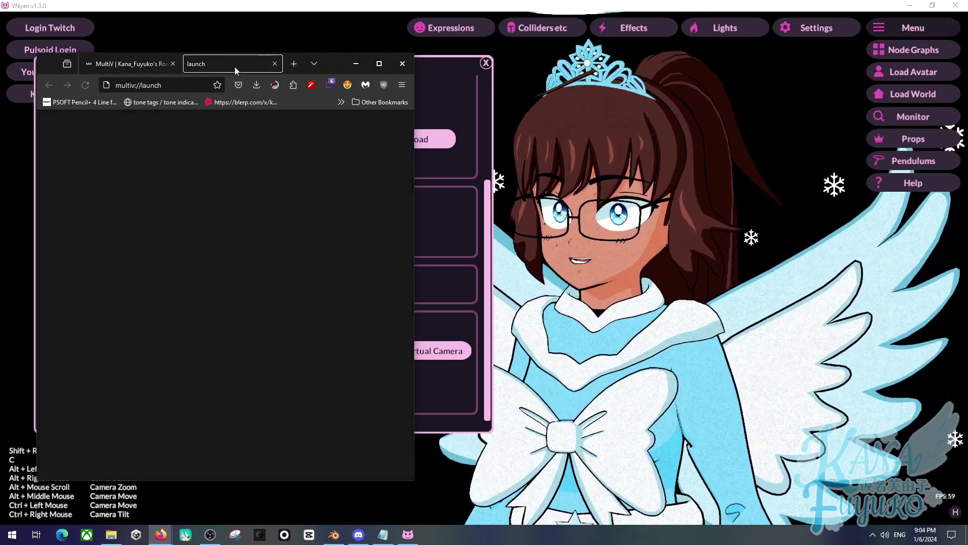
click(154, 65)
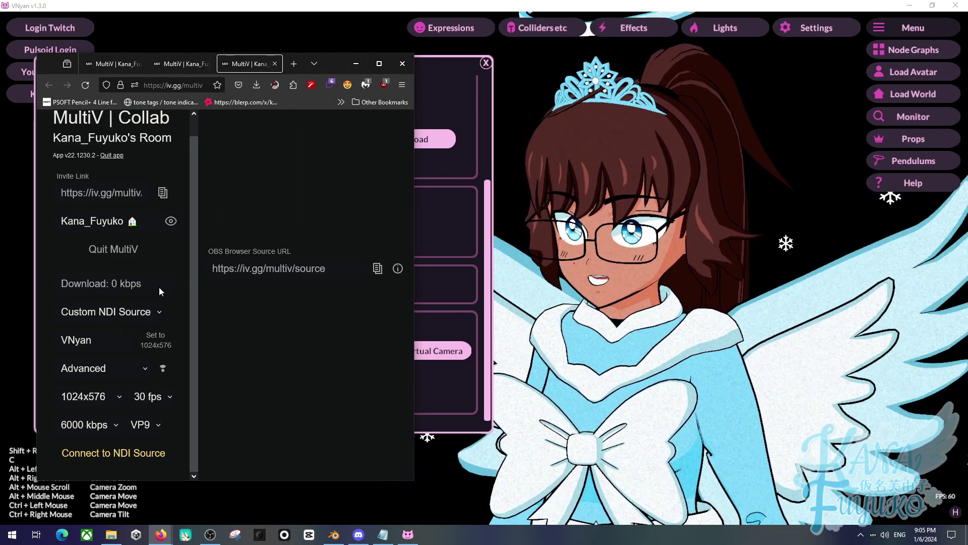
- Replace the custom NDI source name with VNyan
drag(108, 341, 75, 341)
key(BackSpace)
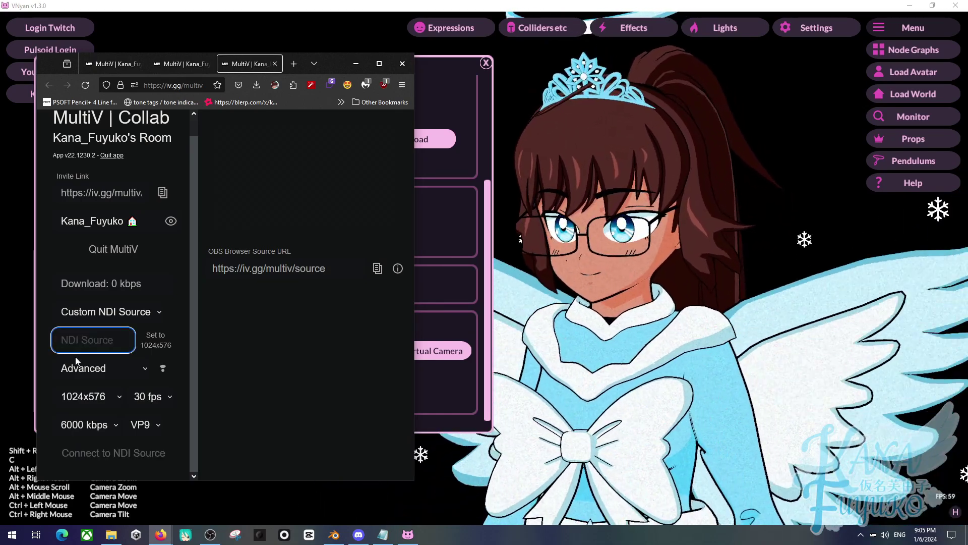
text(VNyan)
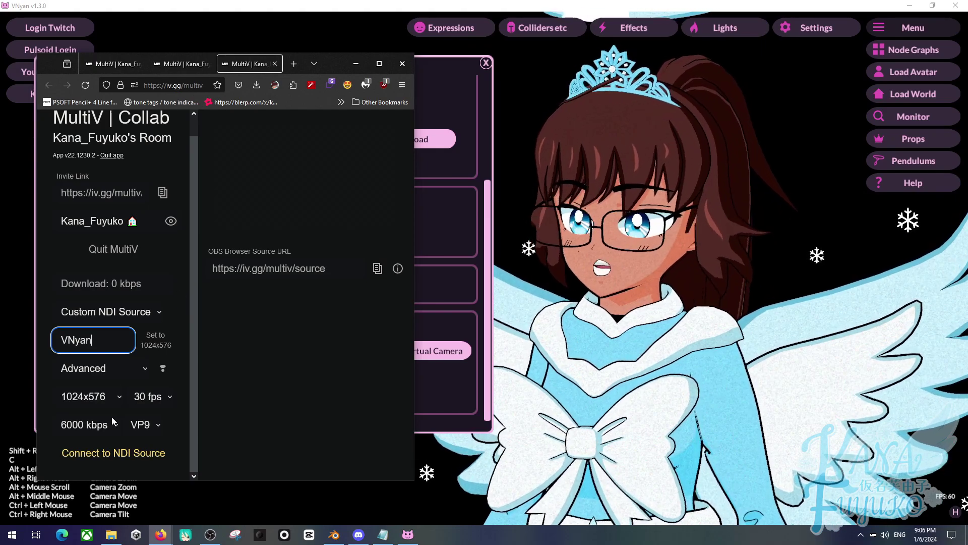
- Review the bitrate, frame rate and resolution options, keeping 6000 kbps, 30 fps and 1024x576
click(113, 426)
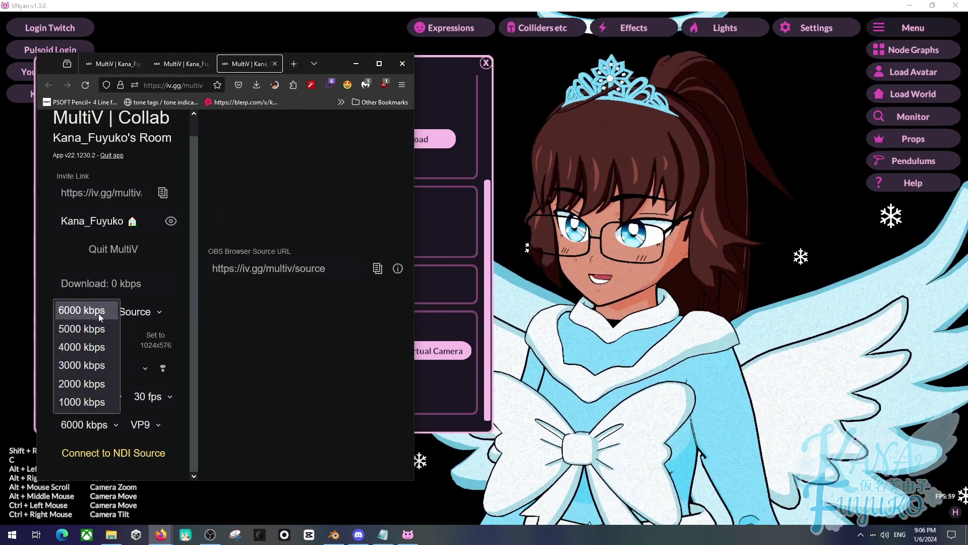
click(51, 459)
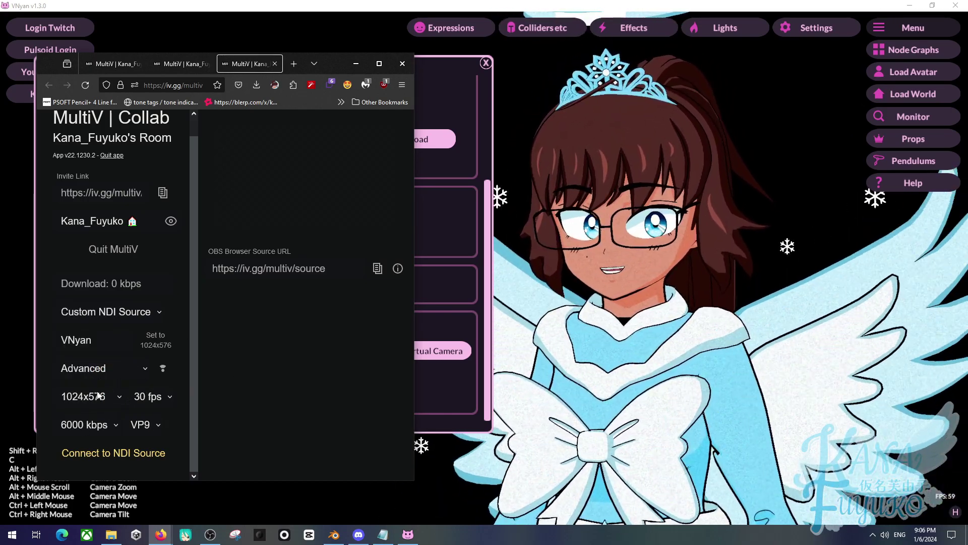
click(150, 397)
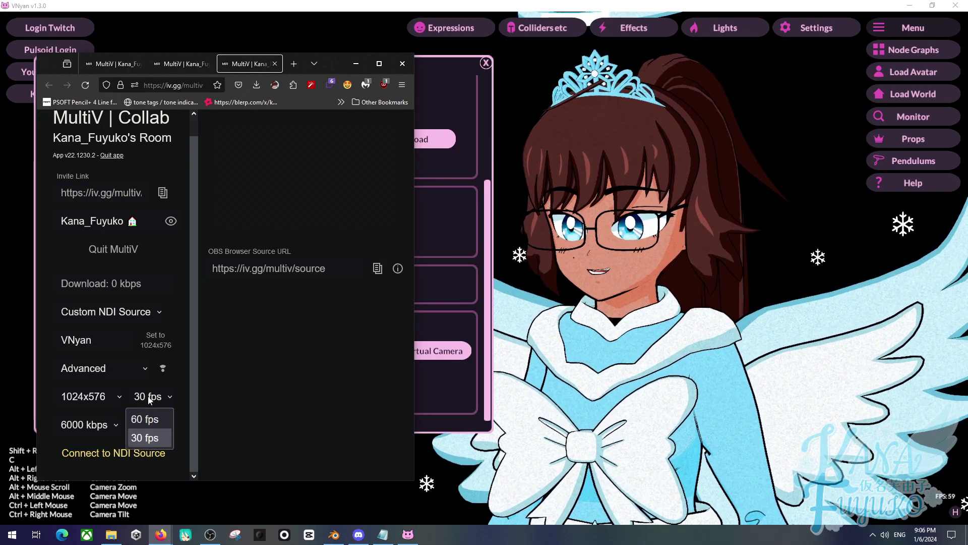
click(118, 398)
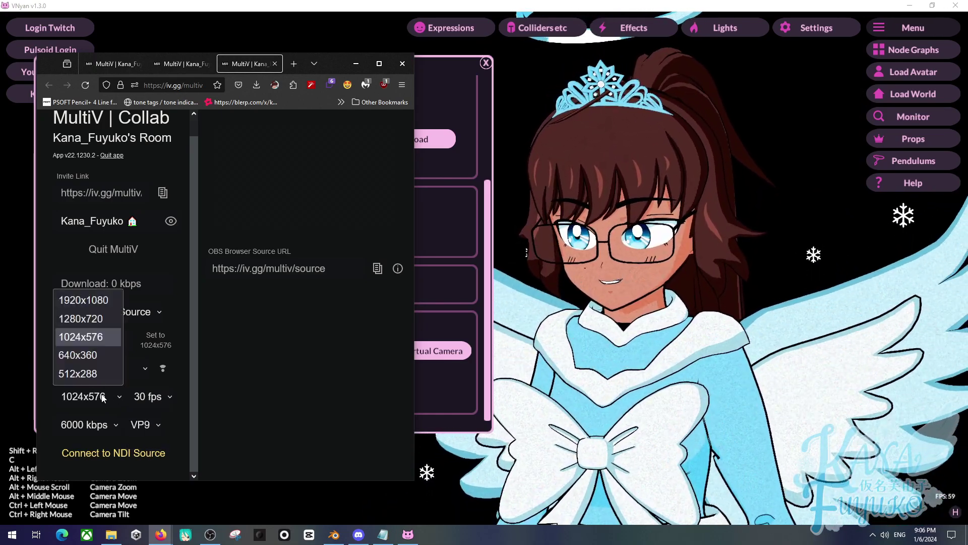
click(129, 395)
click(241, 397)
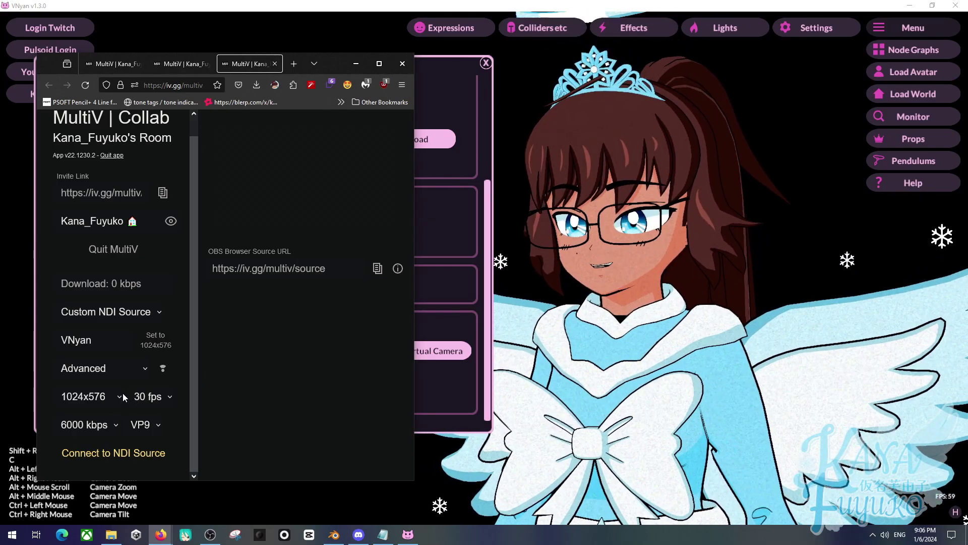
click(123, 392)
click(207, 385)
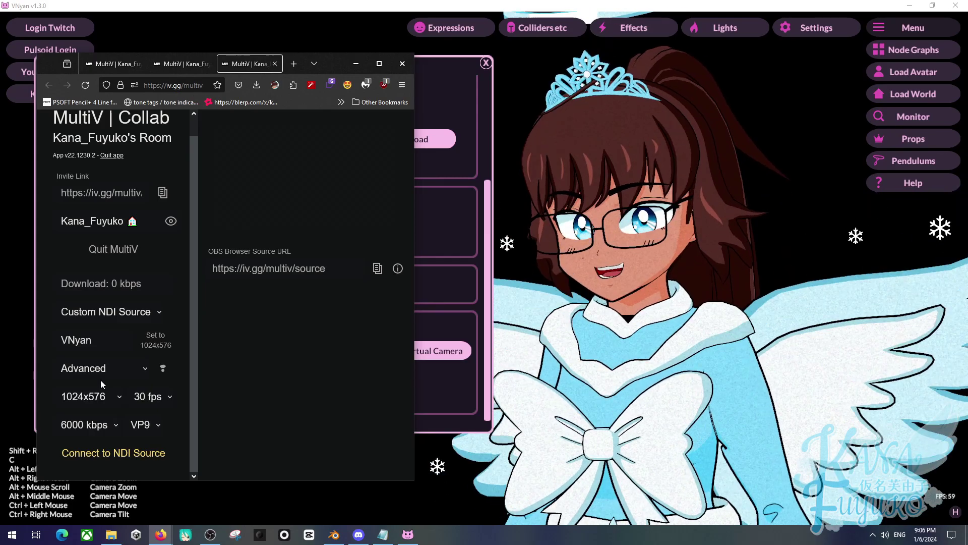
click(99, 397)
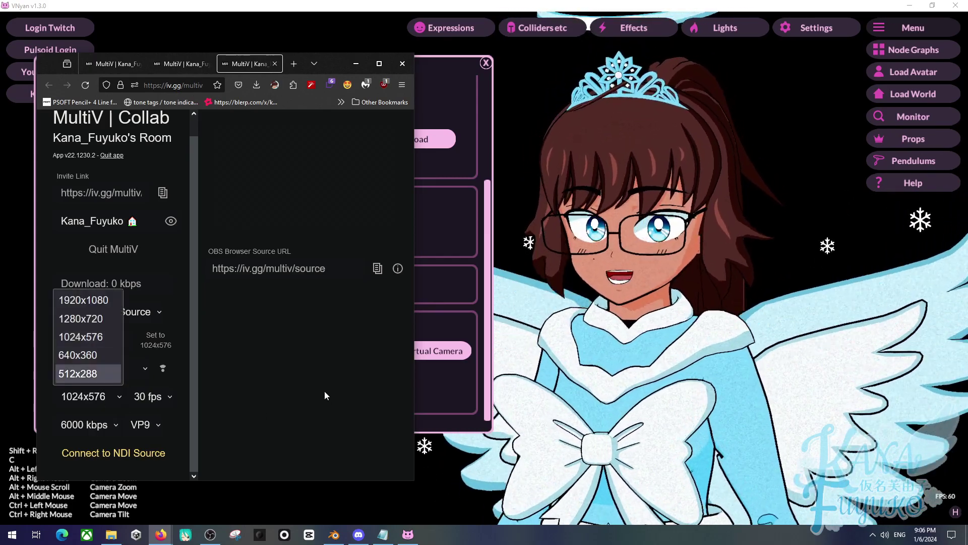
click(299, 371)
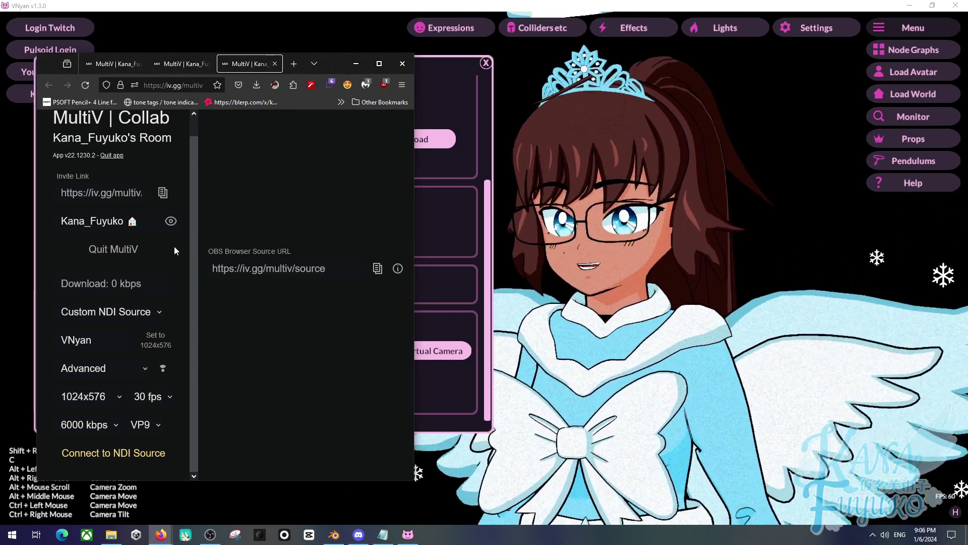
- Confirm VNyan's NDI output is on, then connect MultiV to the VNyan NDI source
click(426, 213)
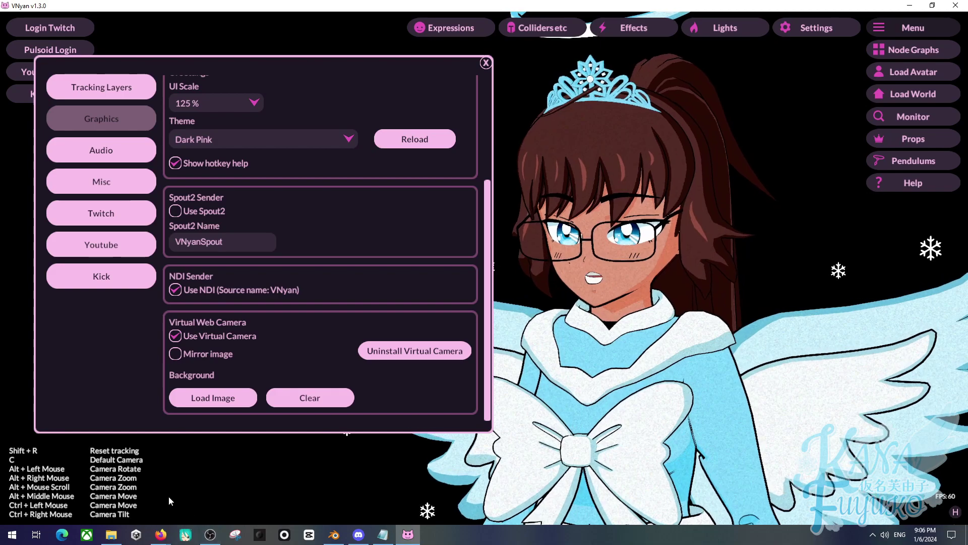
click(183, 476)
click(115, 453)
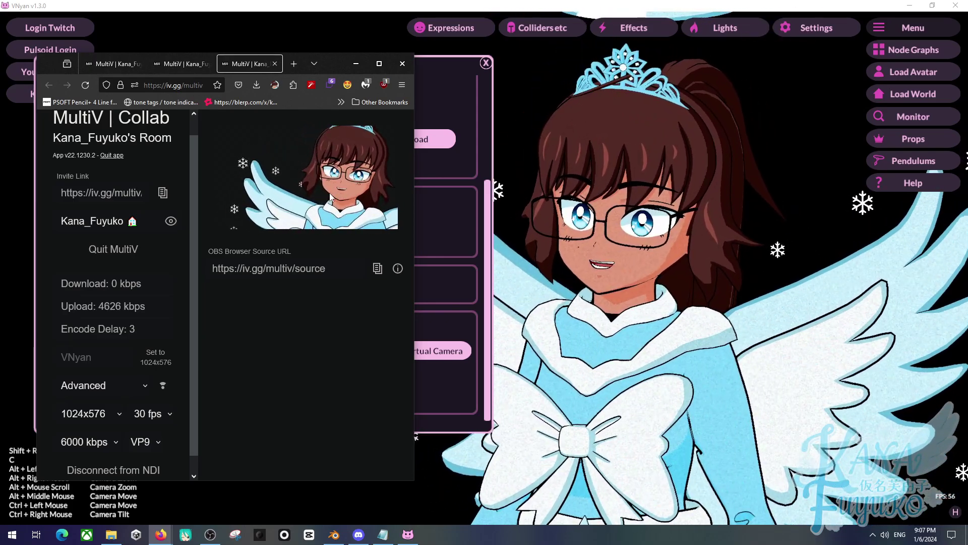
- Zoom the avatar out in the preview and drag it lower and further right
scroll(329, 195, down, 5)
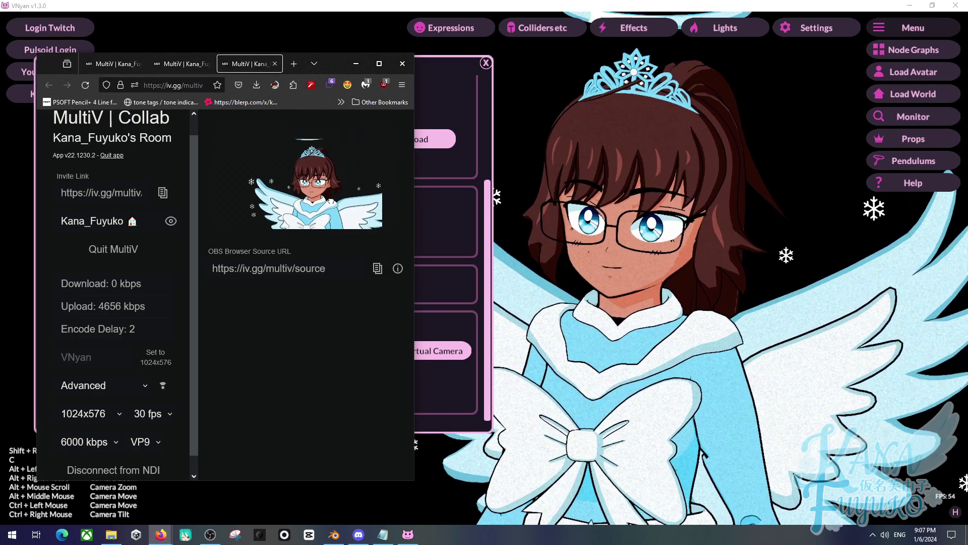
scroll(346, 194, up, 1)
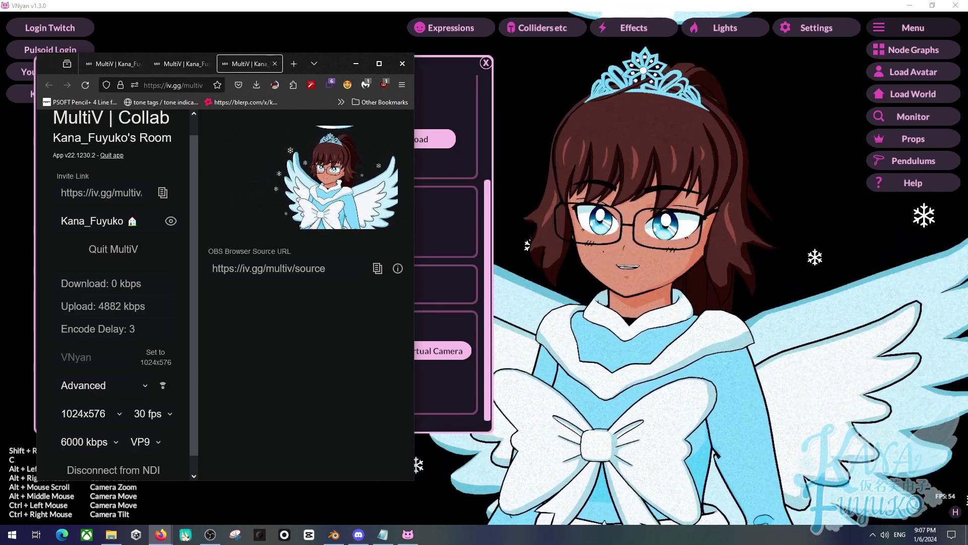
drag(352, 183, 341, 203)
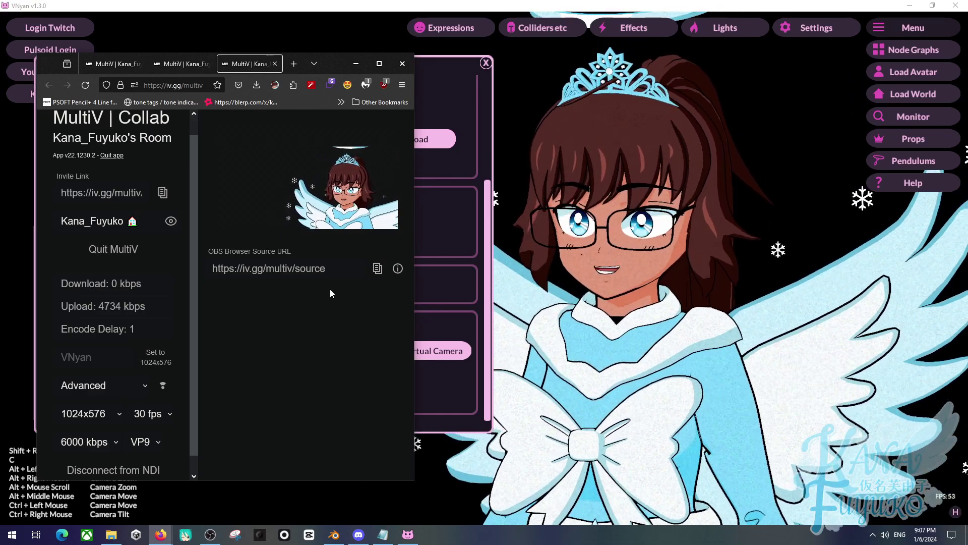